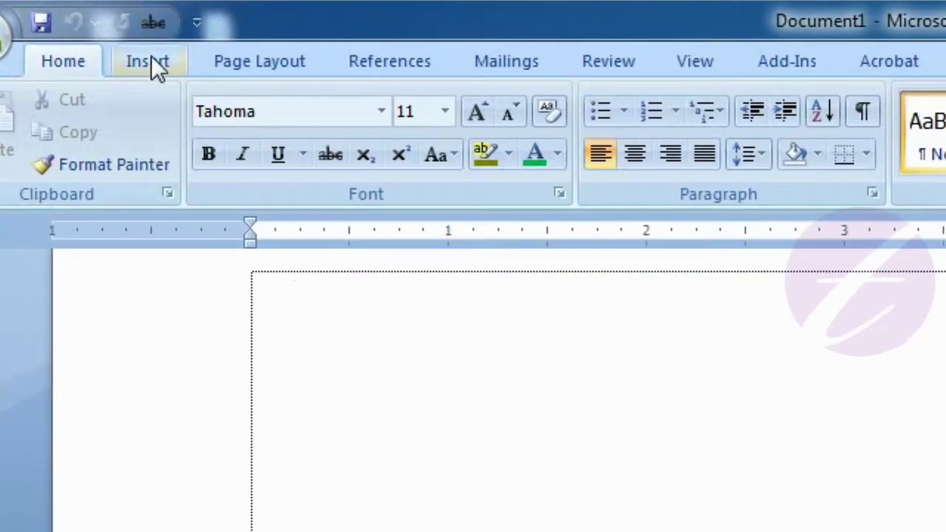
Draw a horizontal Line shape from Insert > Shapes across the upper part of the page
{"action": "left_click", "coordinate": [157, 68]}
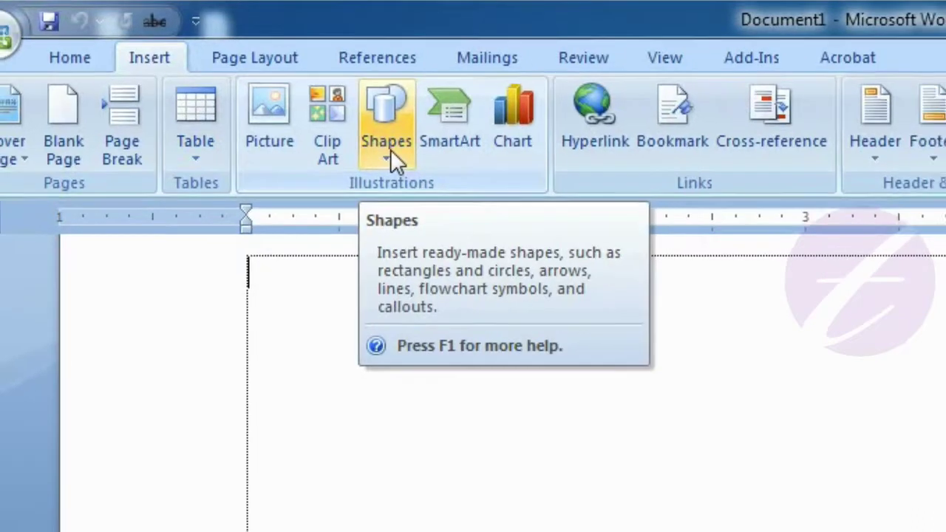
{"action": "left_click", "coordinate": [392, 153]}
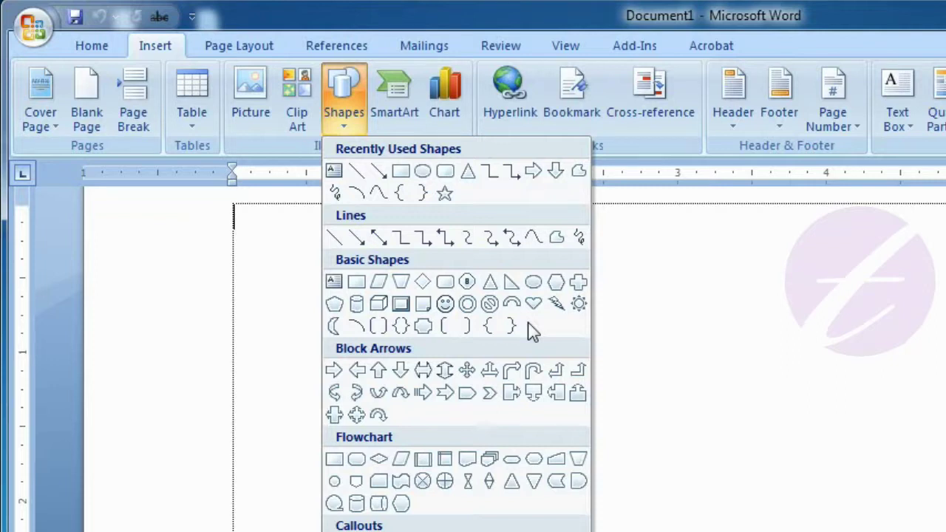
{"action": "left_click", "coordinate": [357, 175]}
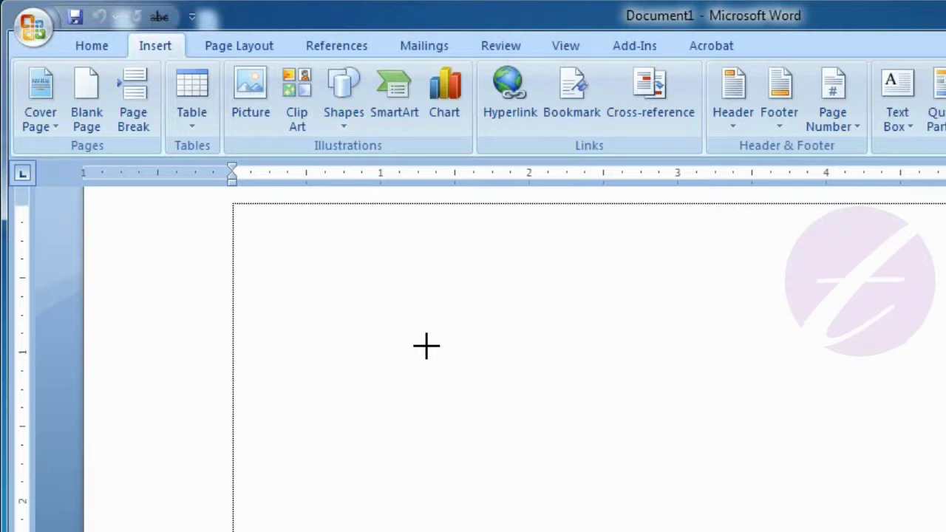
{"action": "left_click_drag", "start_coordinate": [427, 345], "coordinate": [774, 341]}
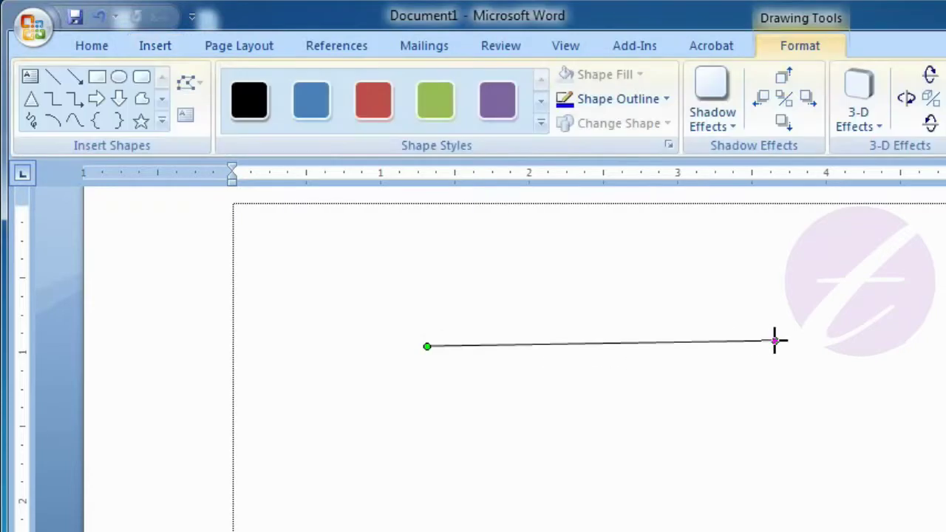
Deselect the line and draw a Rectangle shape below and to the right of it
{"action": "left_click", "coordinate": [893, 380]}
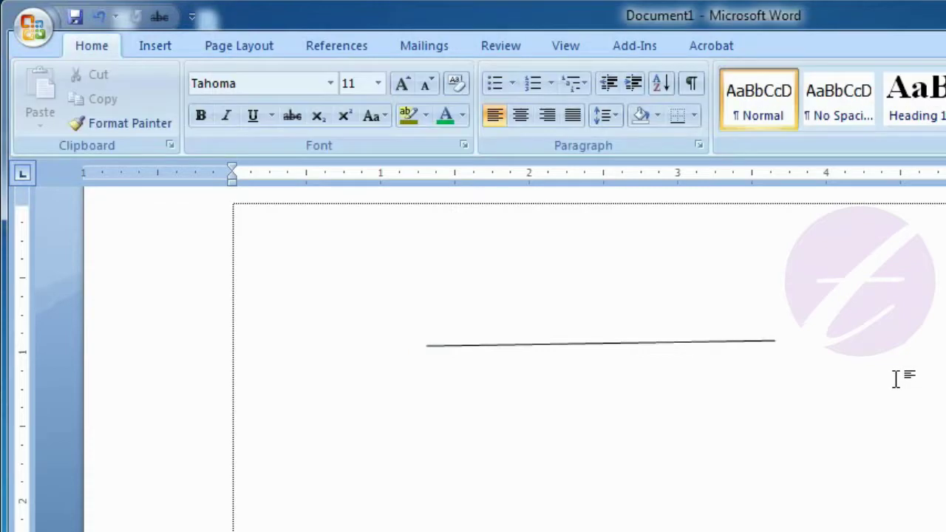
{"action": "left_click", "coordinate": [154, 49]}
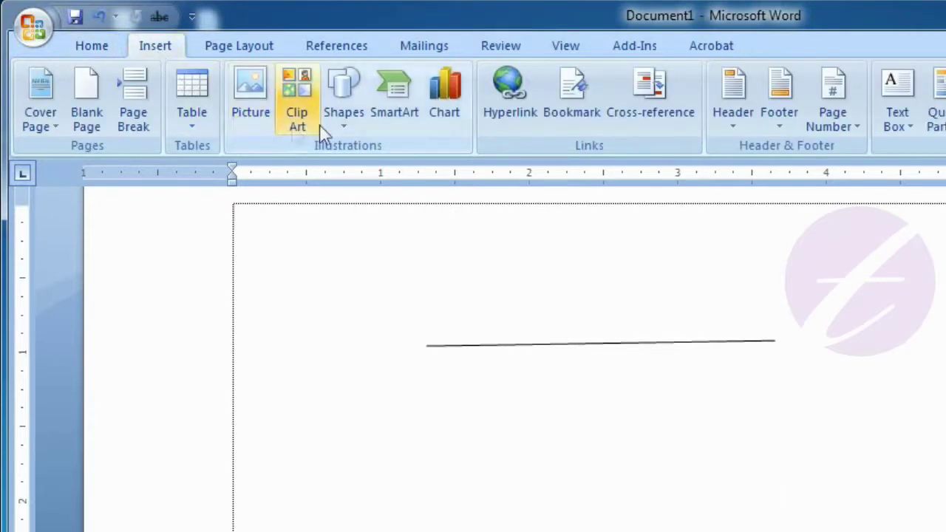
{"action": "left_click", "coordinate": [347, 122]}
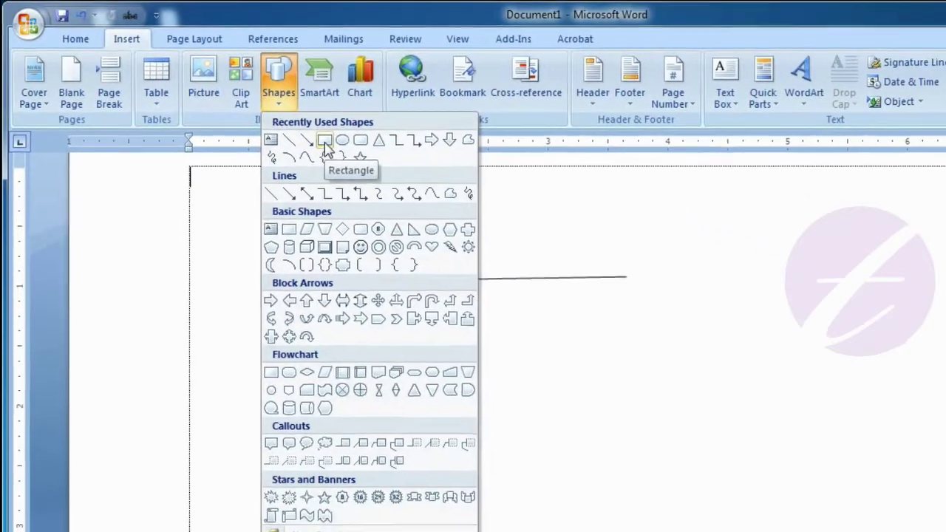
{"action": "left_click", "coordinate": [323, 142]}
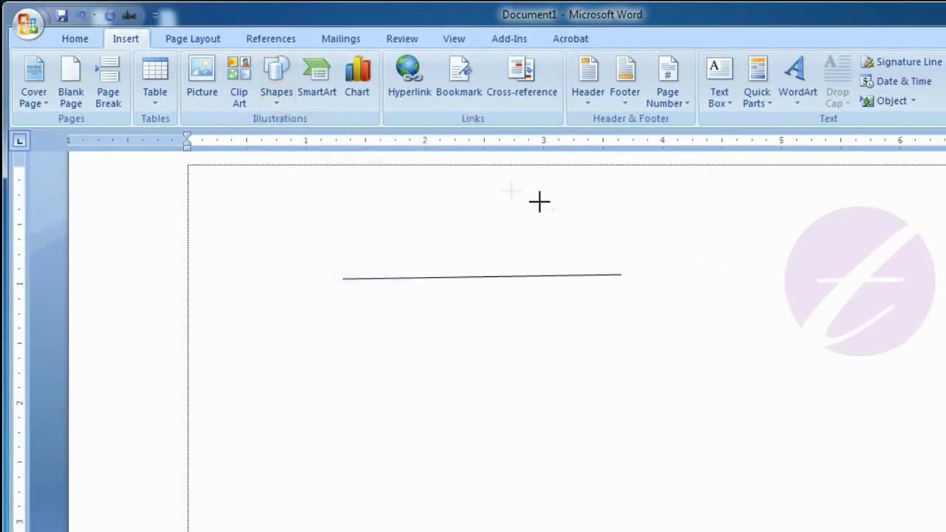
{"action": "mouse_move", "coordinate": [554, 329]}
{"action": "left_mouse_down"}
{"action": "mouse_move", "coordinate": [868, 406]}
{"action": "mouse_move", "coordinate": [860, 445]}
{"action": "left_mouse_up"}
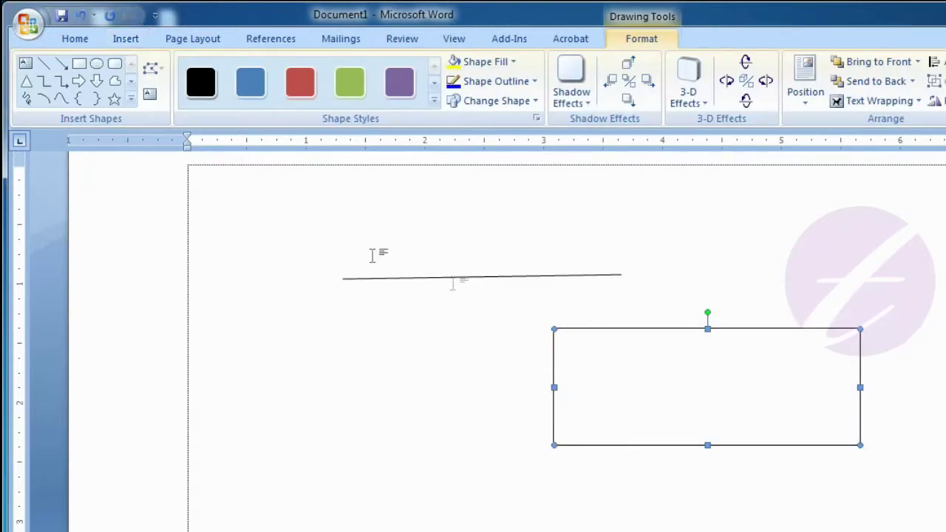
Draw an Oval shape as a circle at the lower left beside the rectangle, then deselect it
{"action": "left_click", "coordinate": [127, 41]}
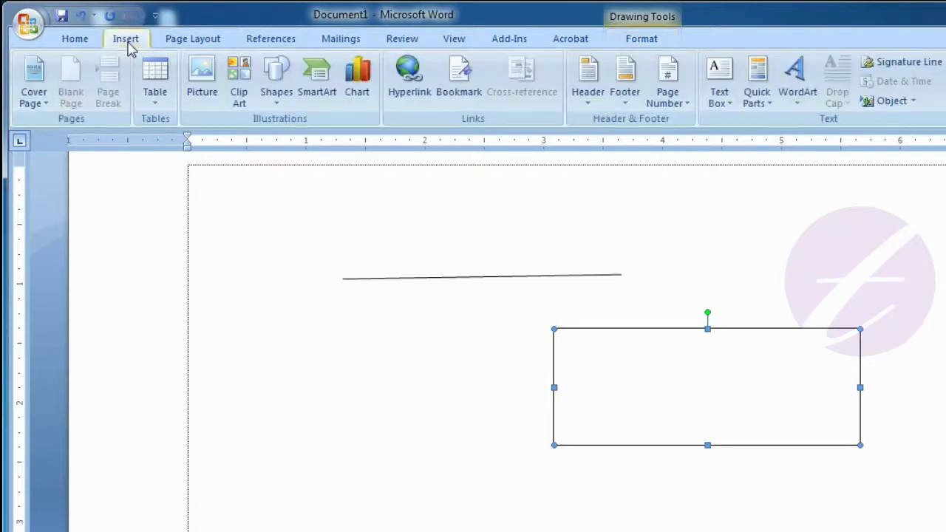
{"action": "left_click", "coordinate": [285, 94]}
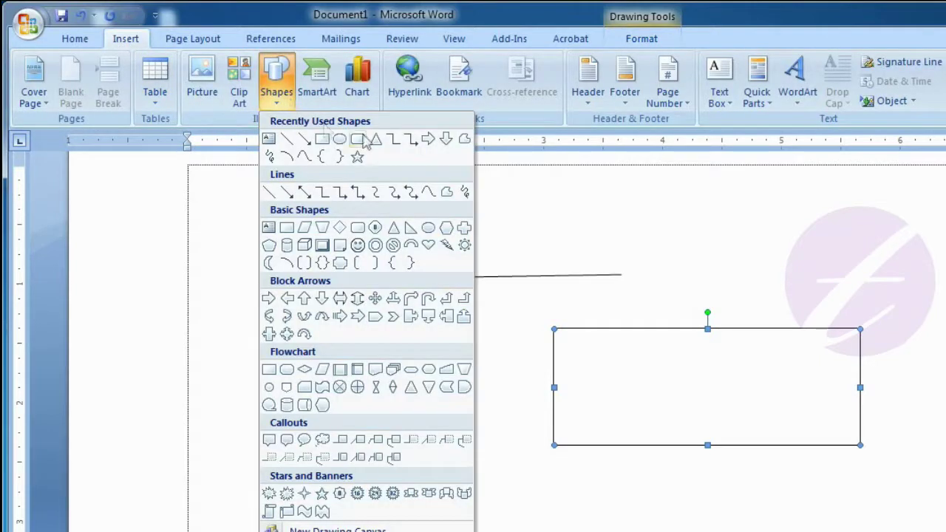
{"action": "left_click", "coordinate": [340, 141]}
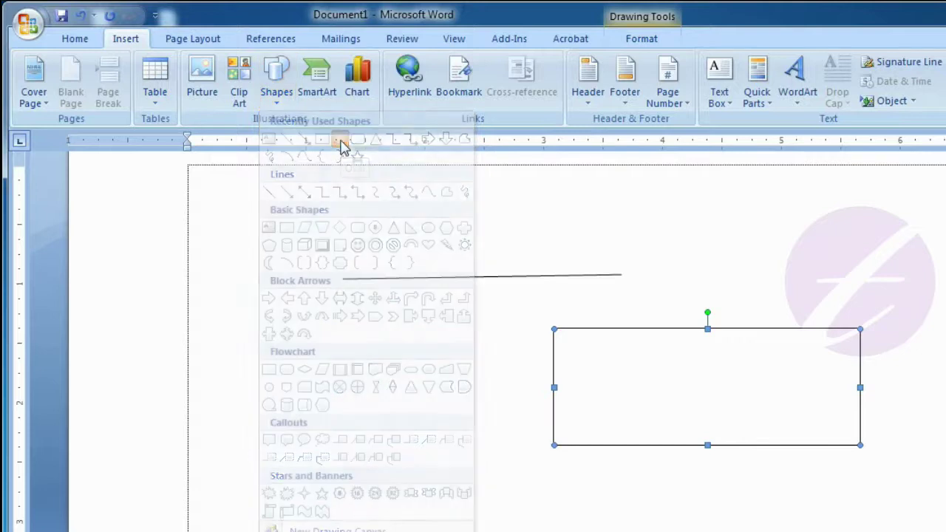
{"action": "left_click_drag", "start_coordinate": [229, 342], "coordinate": [393, 494]}
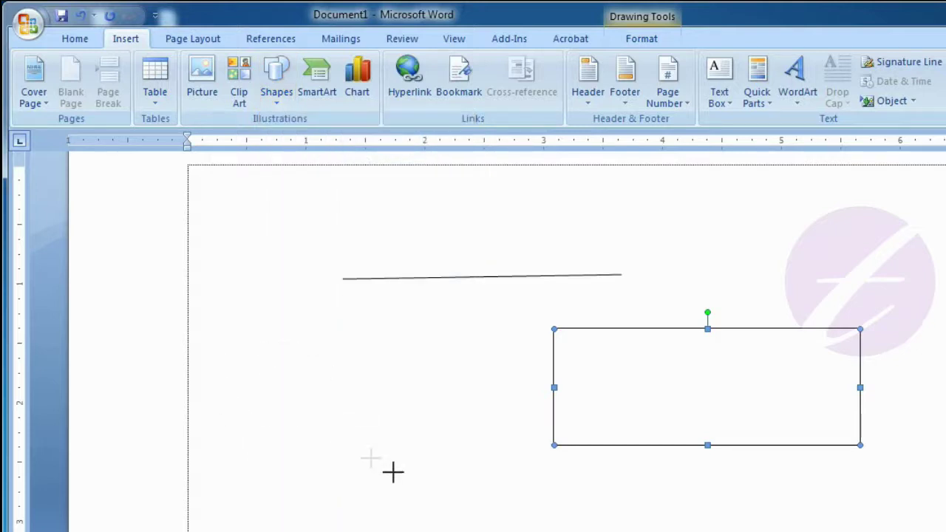
{"action": "left_click", "coordinate": [458, 489]}
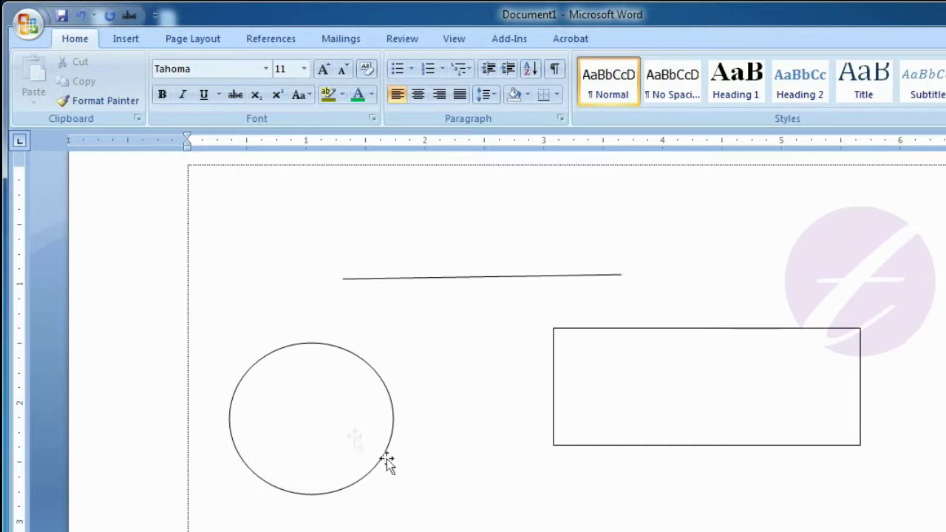
Select and delete the oval, then the rectangle, then the line, in that order
{"action": "left_click", "coordinate": [327, 419]}
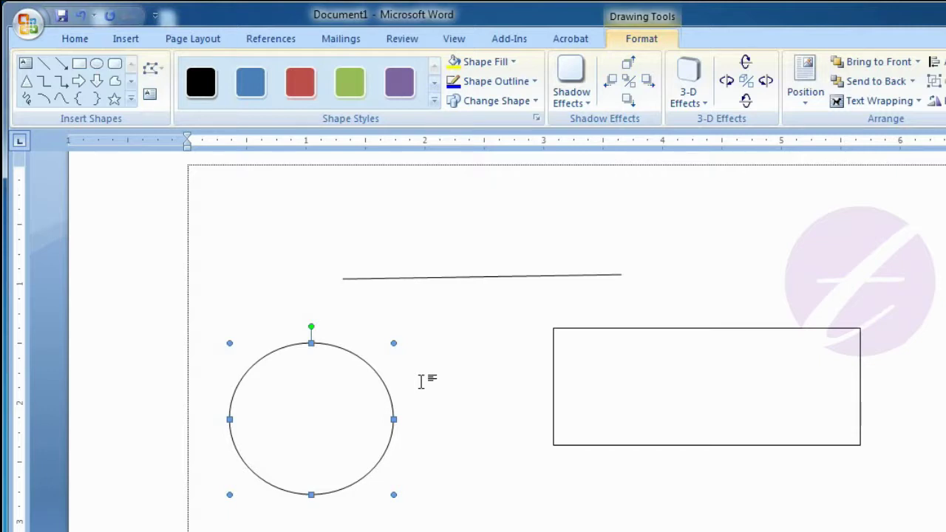
{"action": "key", "text": "Delete"}
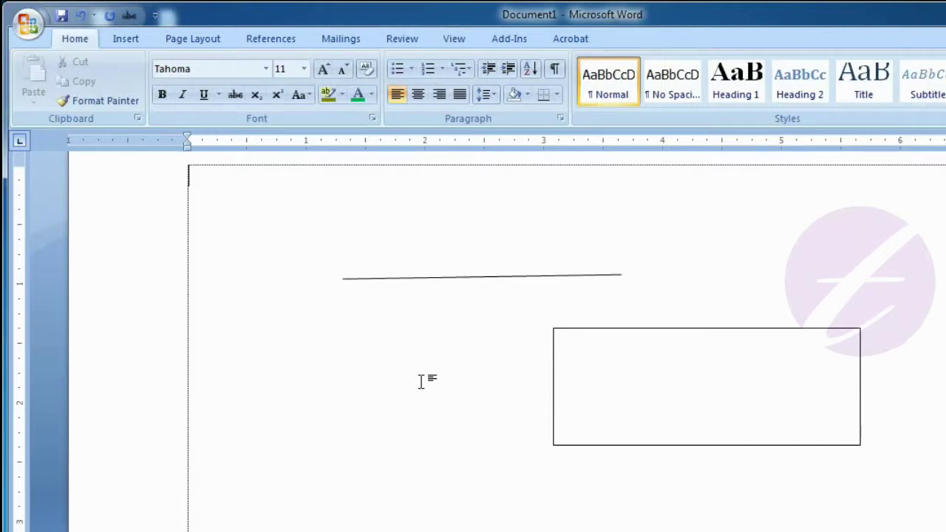
{"action": "left_click", "coordinate": [698, 330]}
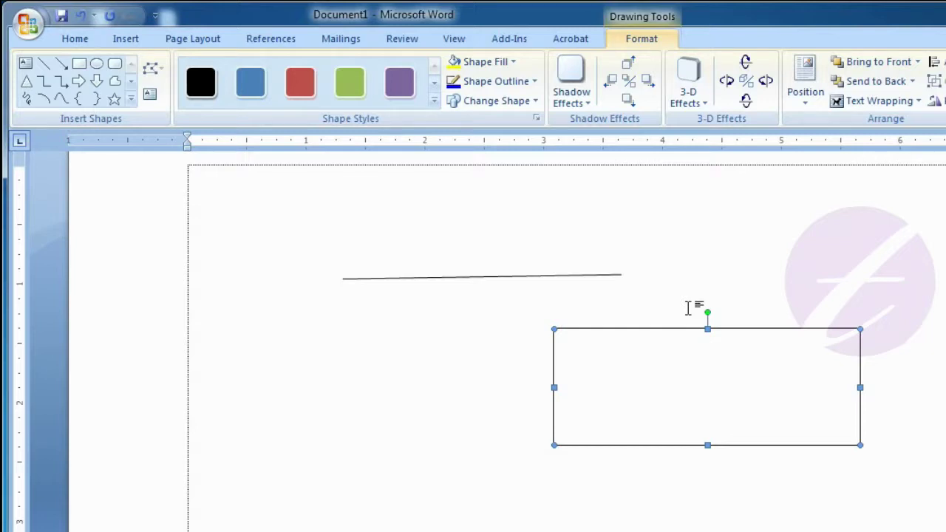
{"action": "key", "text": "Delete"}
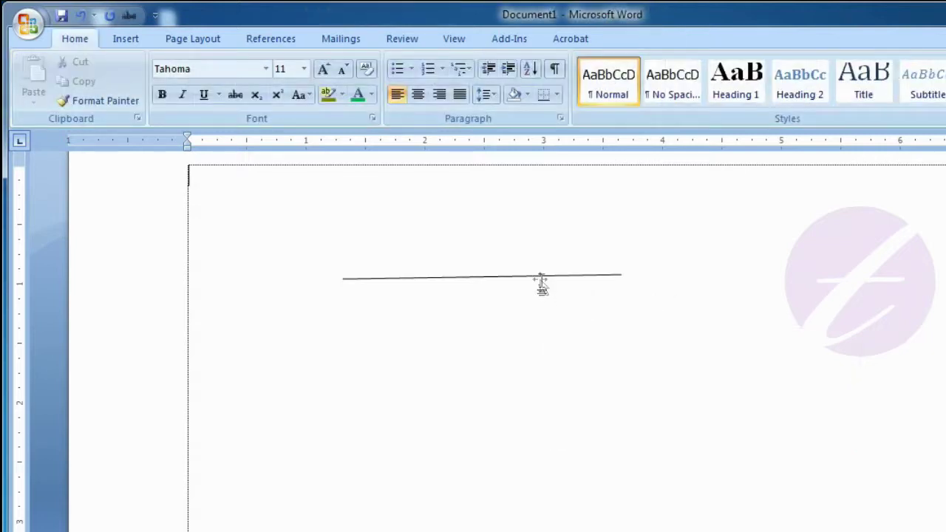
{"action": "left_click", "coordinate": [539, 277]}
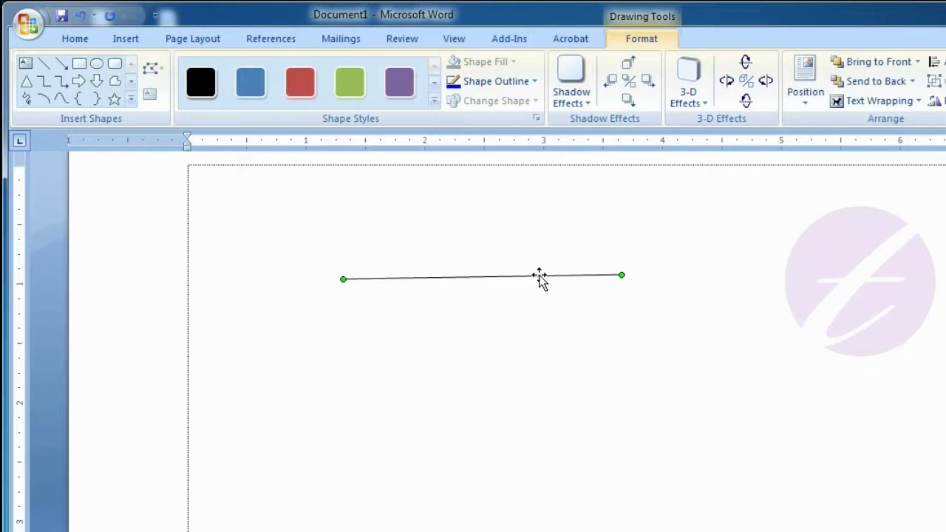
{"action": "key", "text": "Delete"}
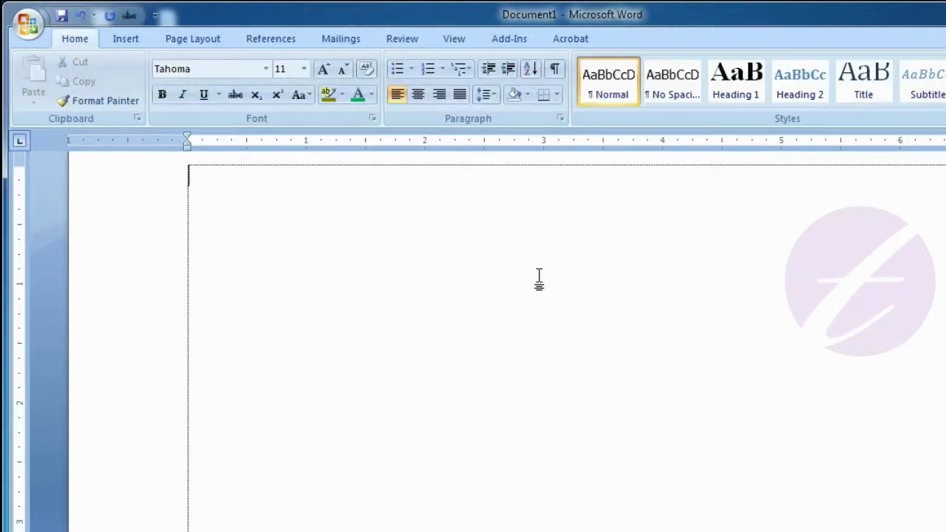